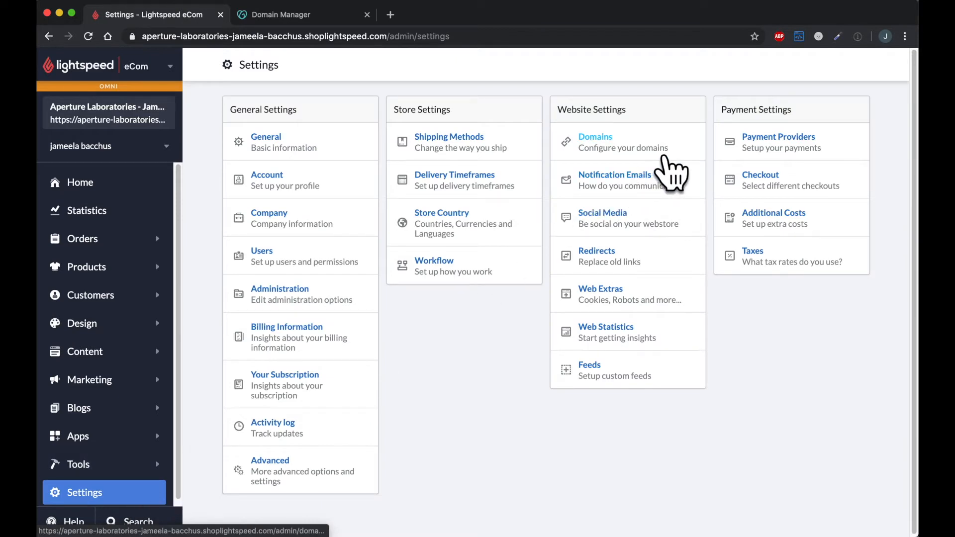
click(664, 158)
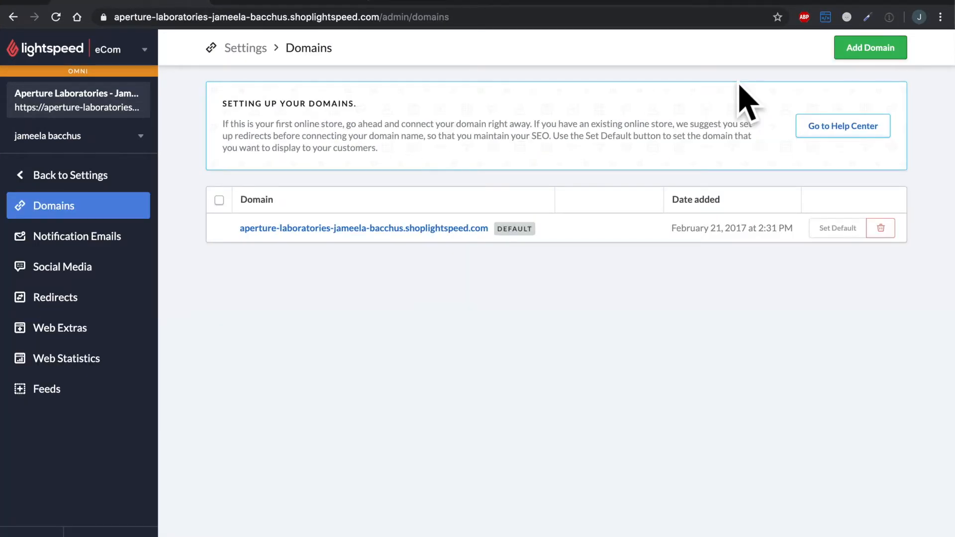
click(890, 56)
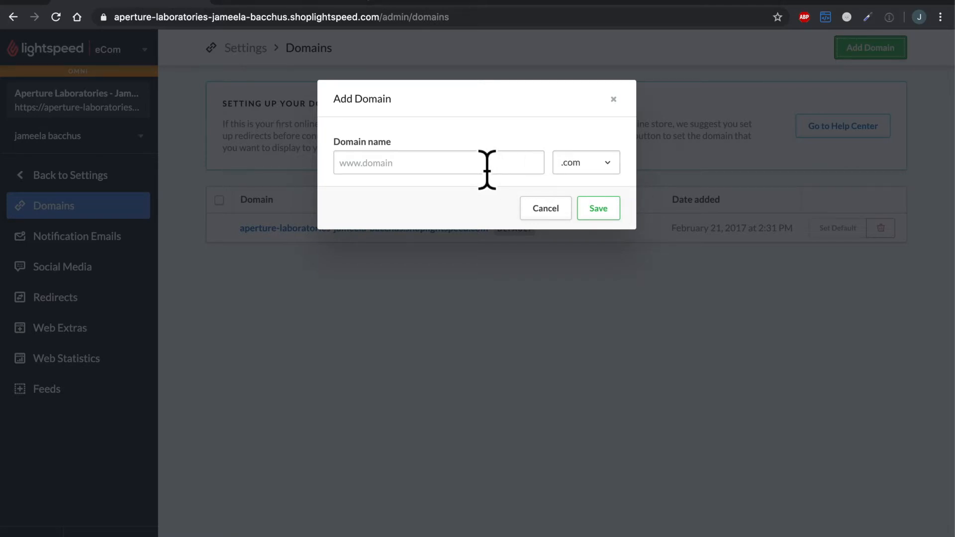
click(469, 171)
text(www.lsecom)
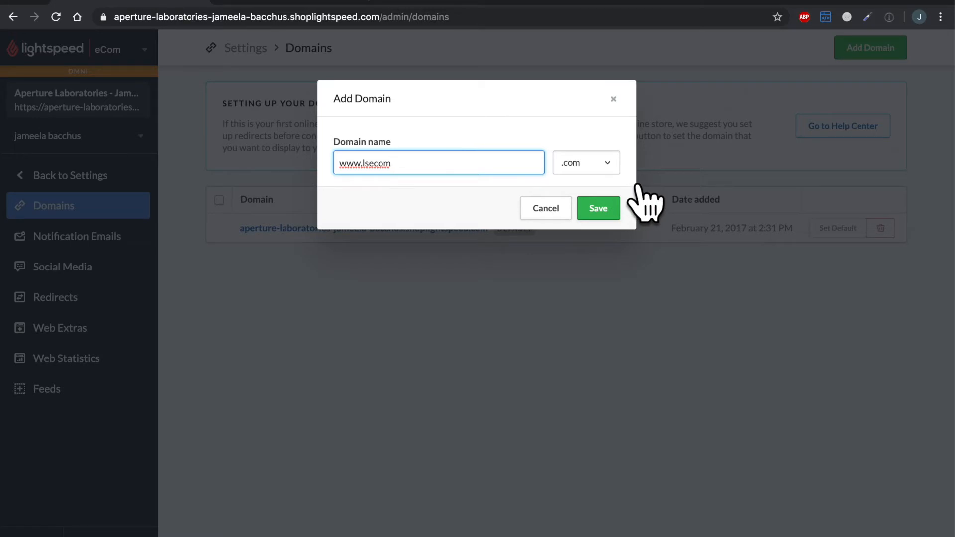
click(615, 167)
key(BackSpace)
text(.ca)
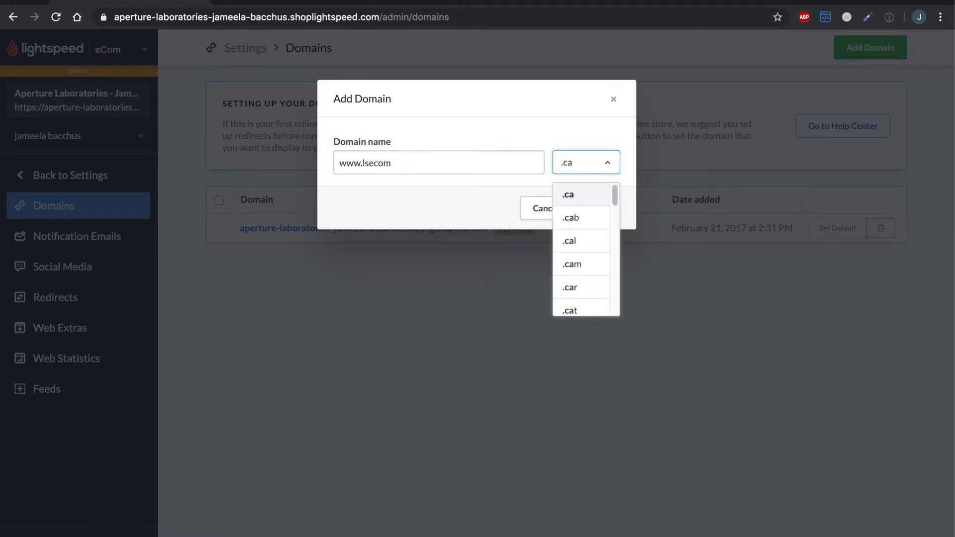
click(608, 202)
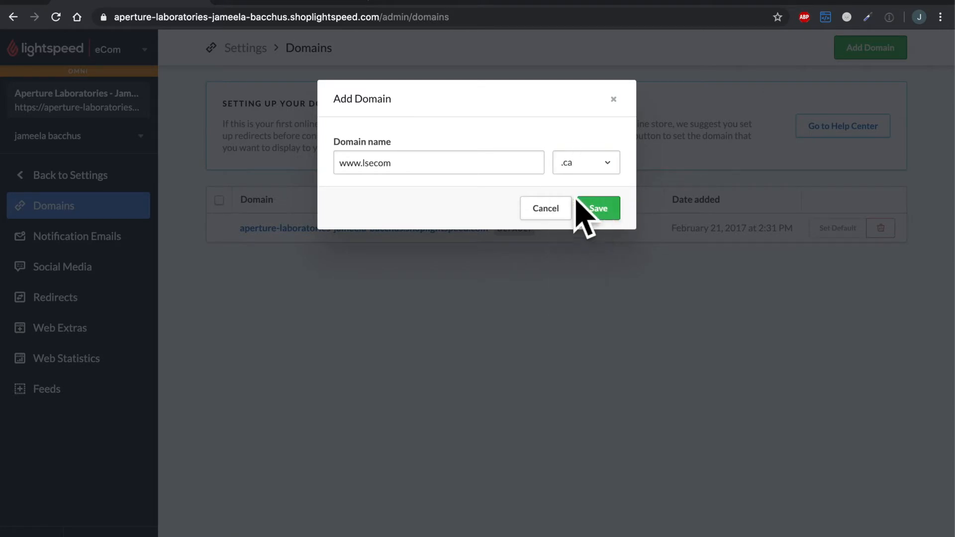
click(616, 218)
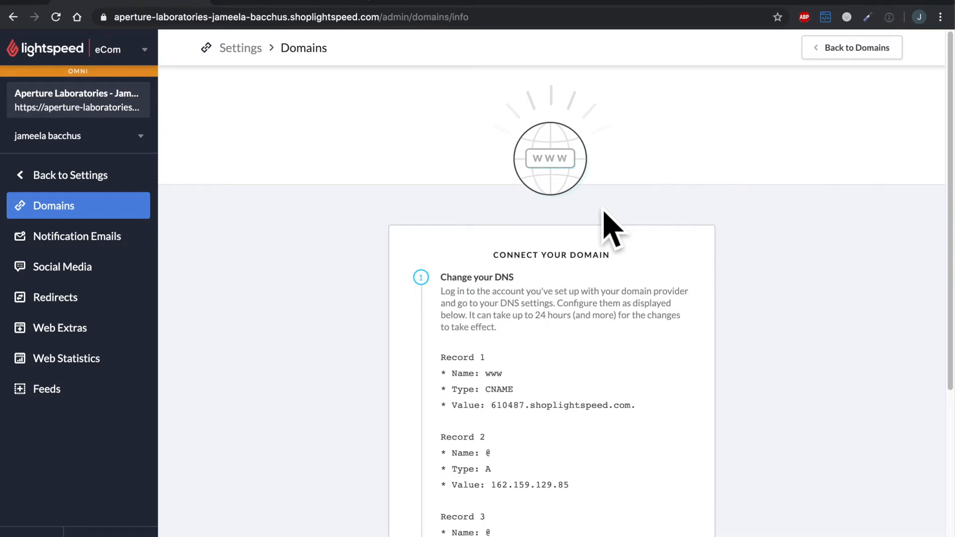
scroll(612, 228, down, 5)
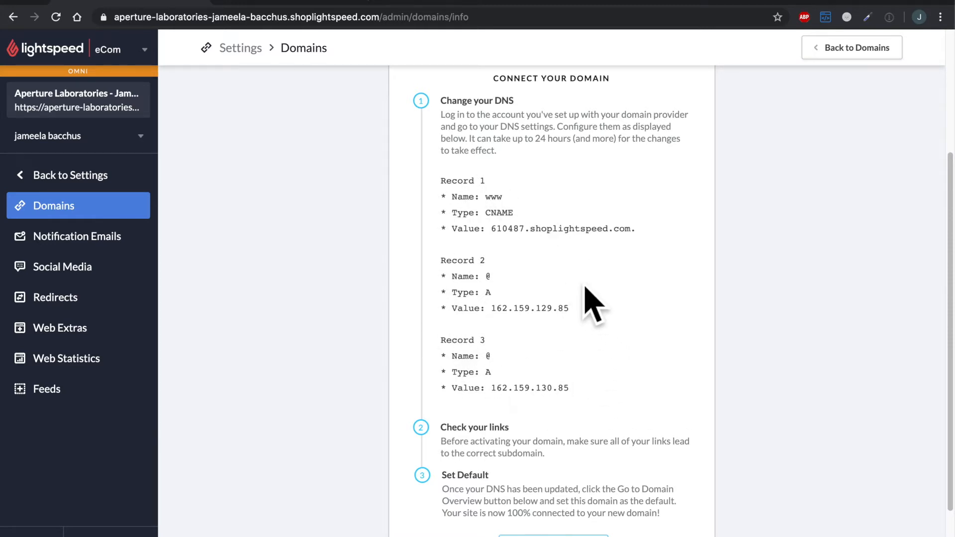
click(149, 215)
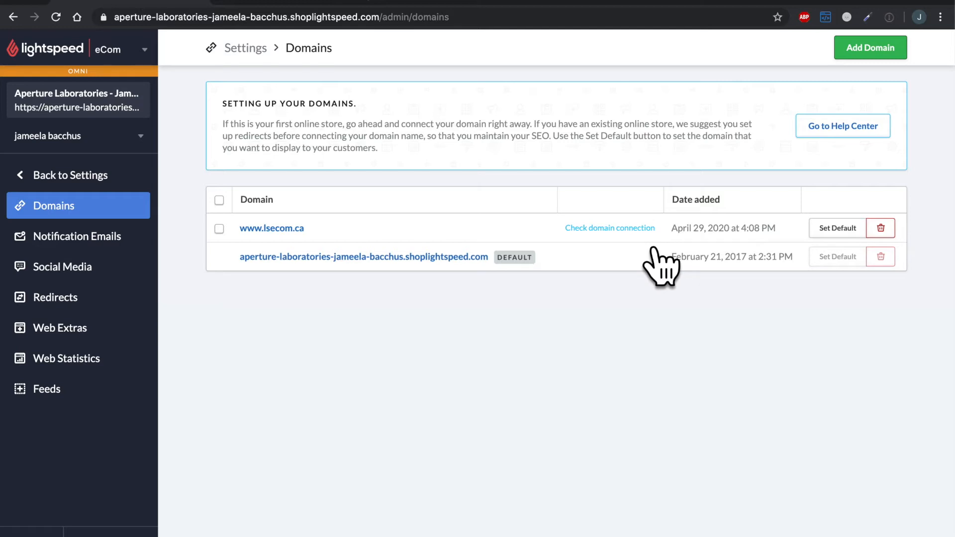
click(650, 230)
scroll(640, 241, down, 3)
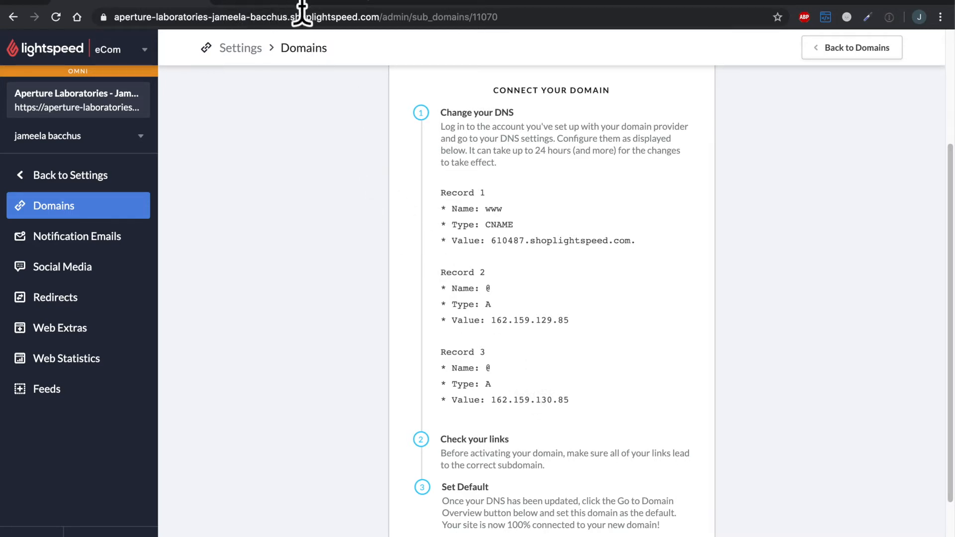
Switch to the GoDaddy Domain Manager and open DNS management for lsecom.ca.
click(291, 2)
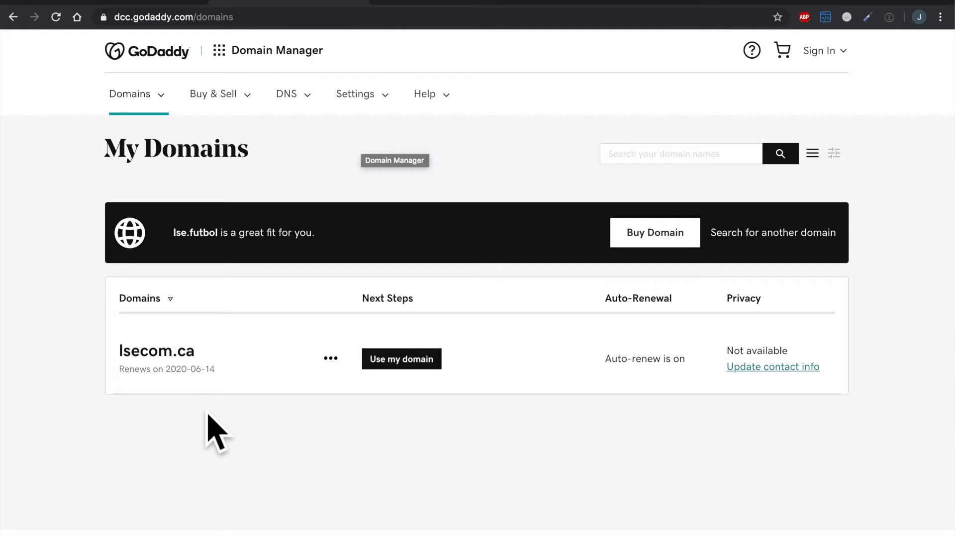
click(330, 120)
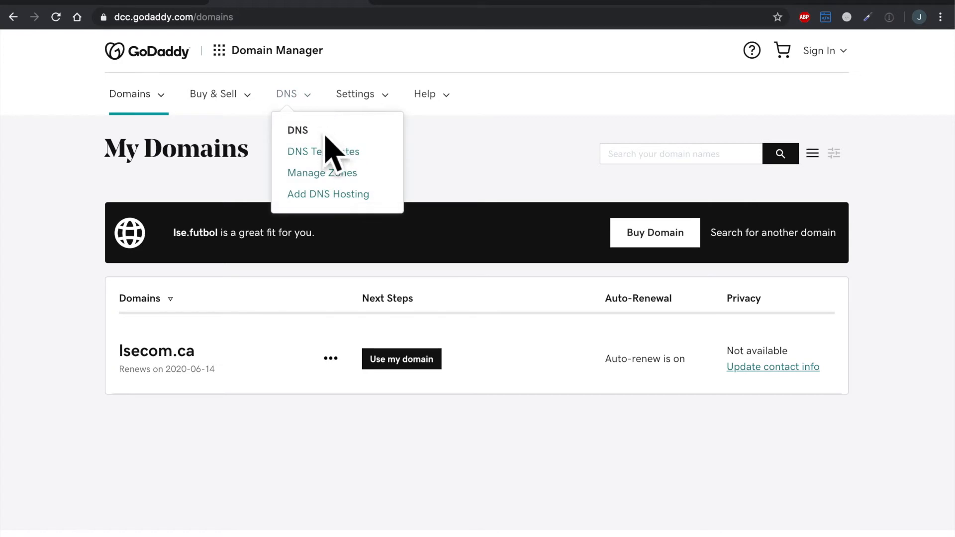
click(353, 384)
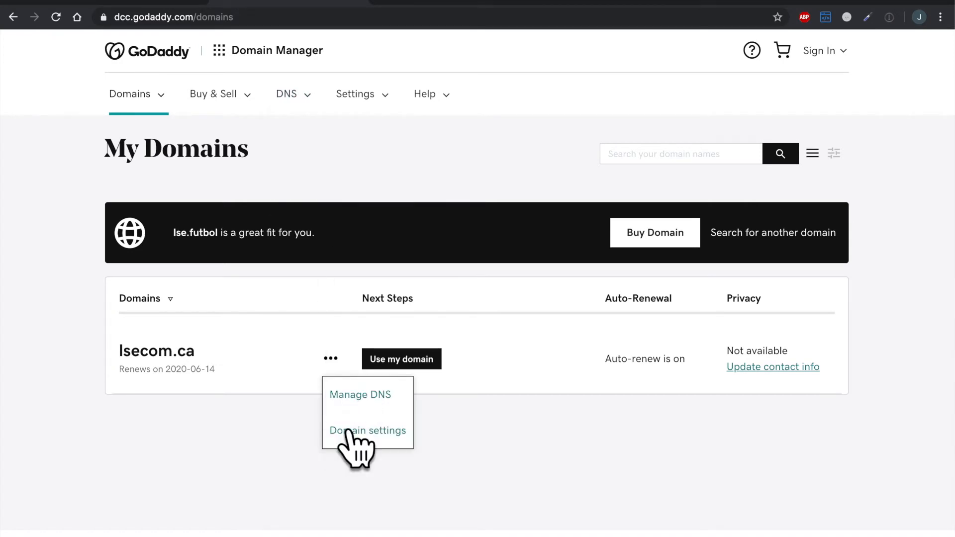
click(372, 409)
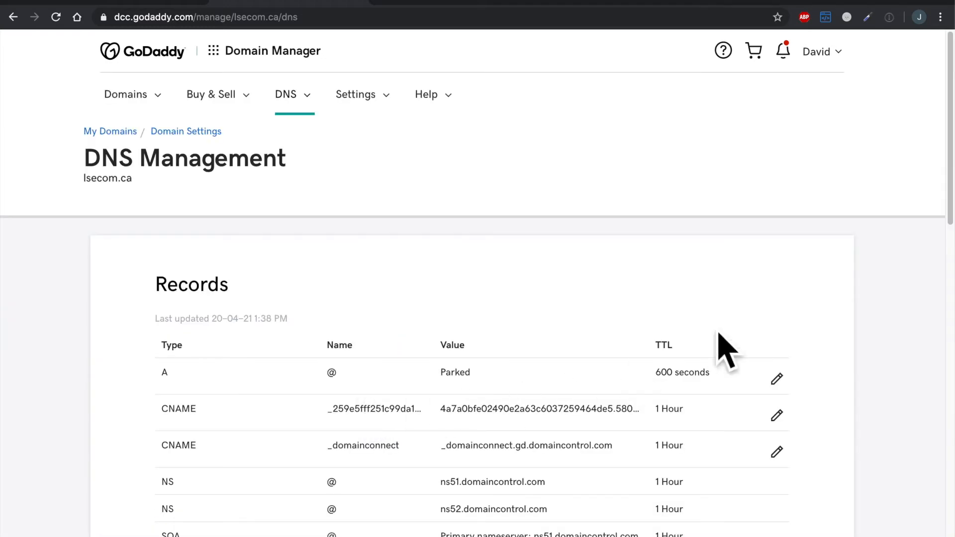
Start a new DNS record for lsecom.ca with the type CNAME.
scroll(796, 316, down, 3)
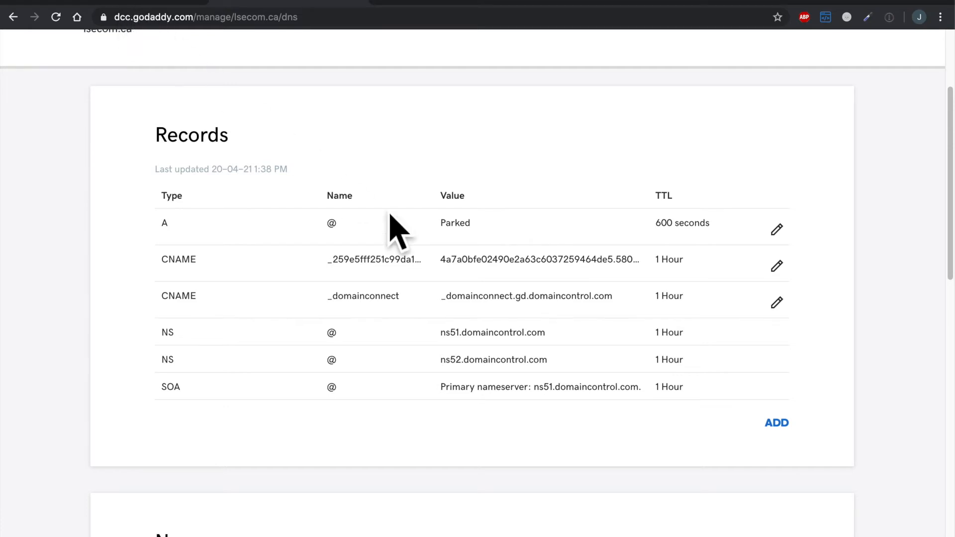
click(796, 427)
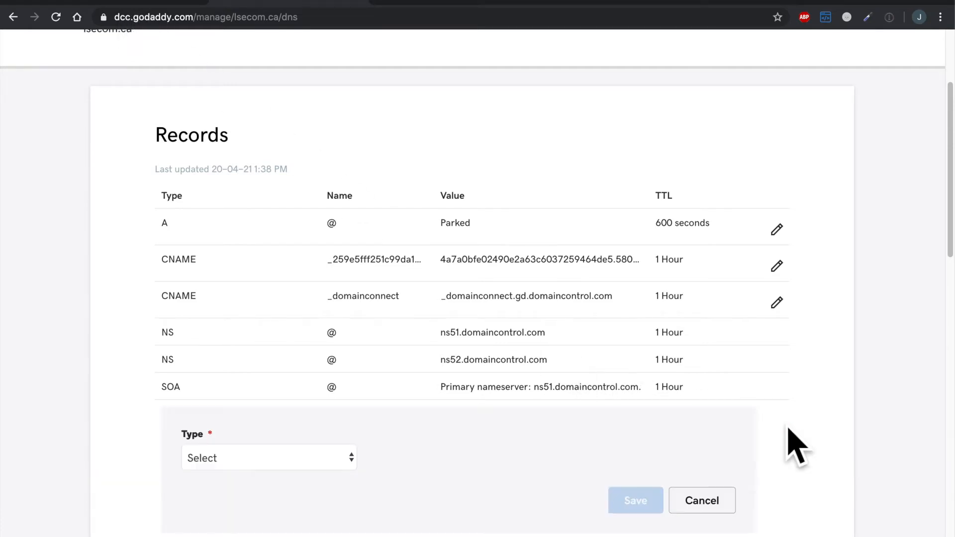
scroll(796, 447, down, 2)
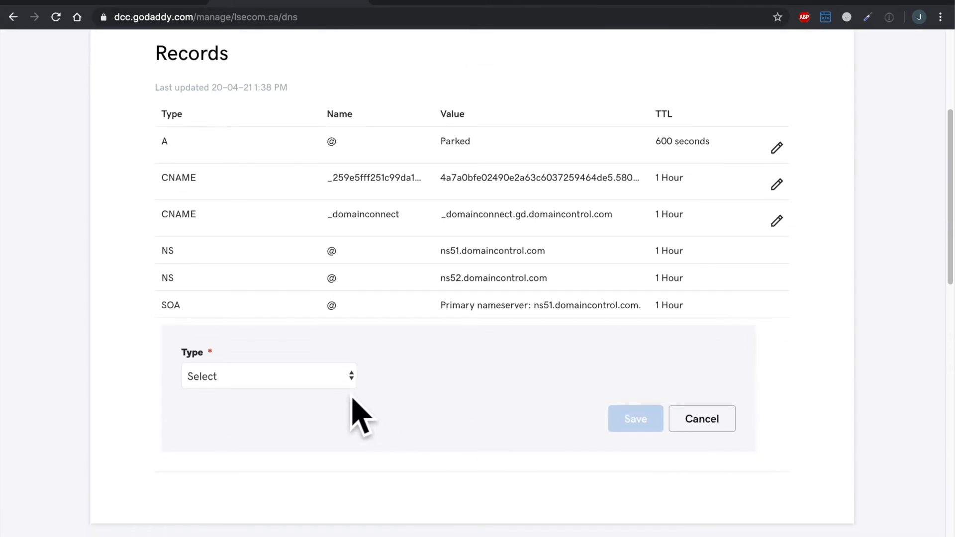
click(339, 385)
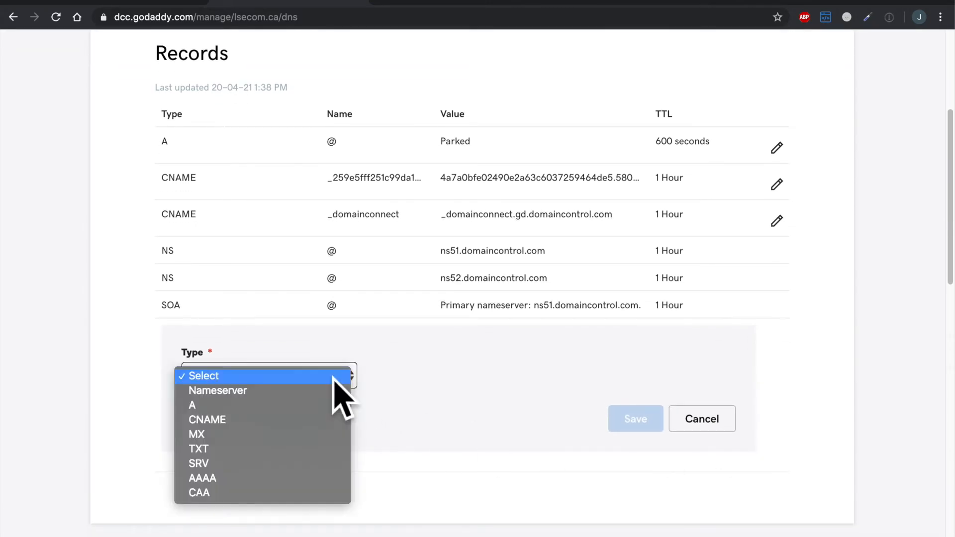
click(318, 422)
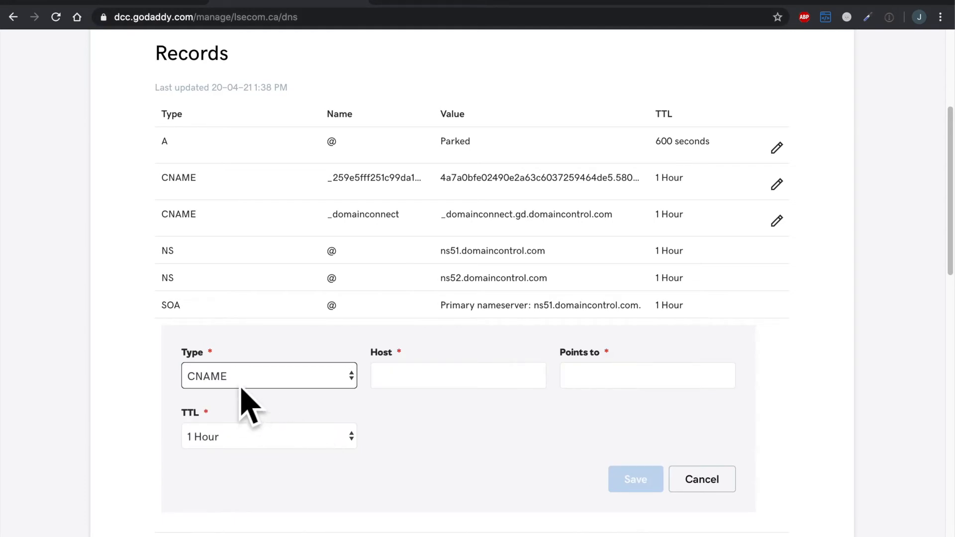
Switch to Lightspeed eCom and copy Record 1's CNAME value, 610487.shoplightspeed.com, without the trailing period.
click(155, 1)
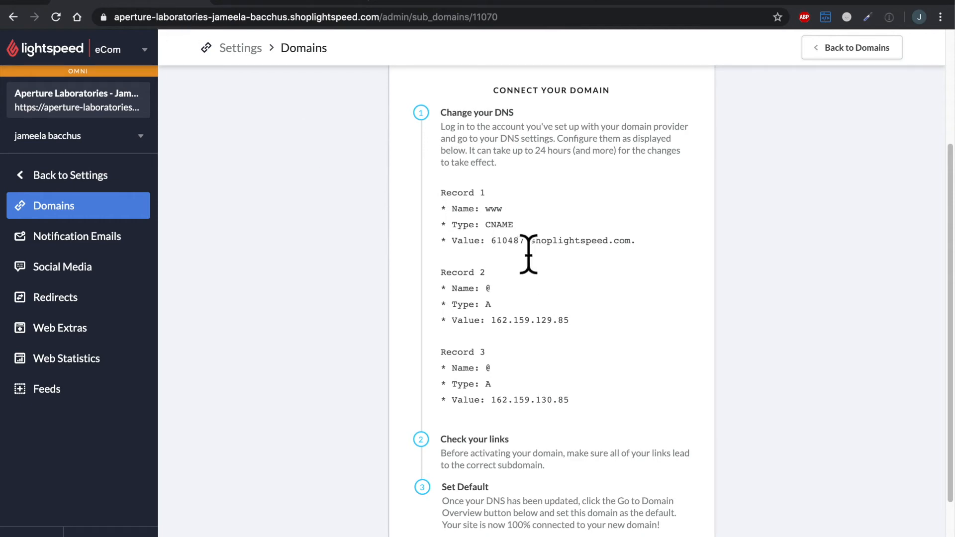
drag(634, 256, 492, 252)
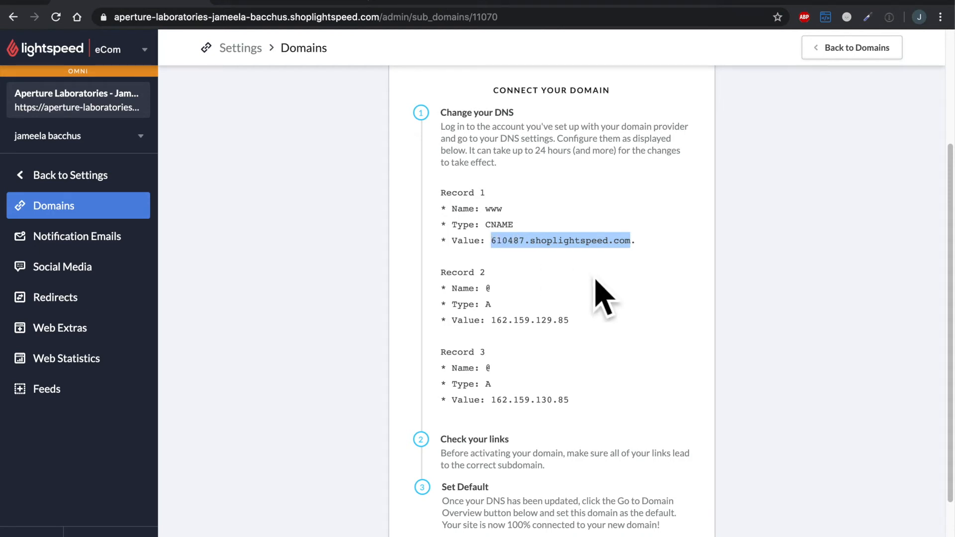
right_click(568, 240)
click(592, 262)
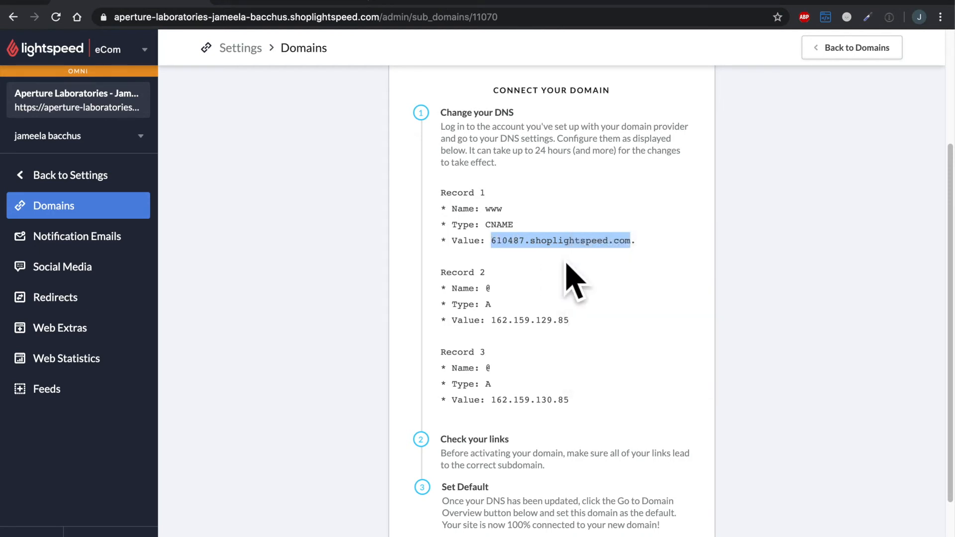
Back in GoDaddy, save the CNAME record with host www, pointing to 610487.shoplightspeed.com, and a TTL of 1 Hour.
click(313, 5)
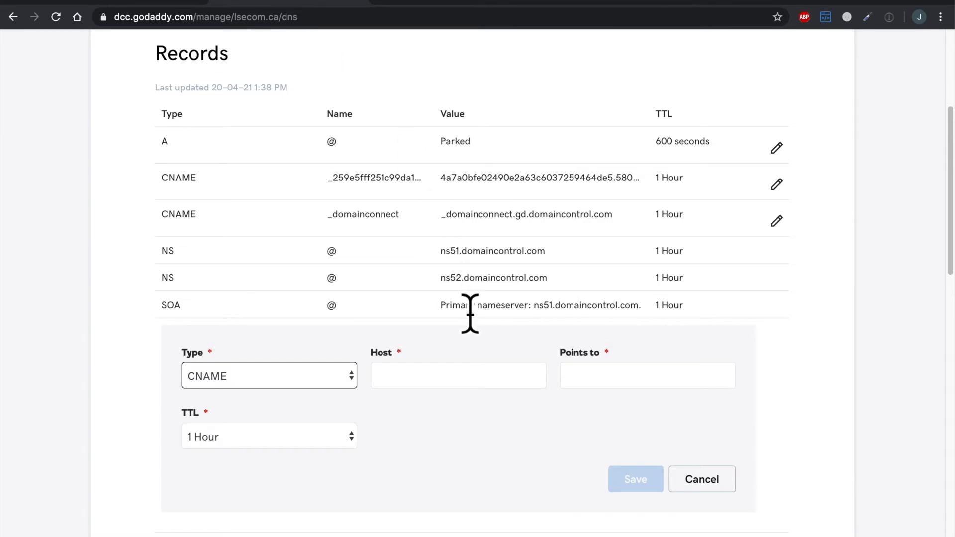
click(465, 383)
text(www)
click(622, 393)
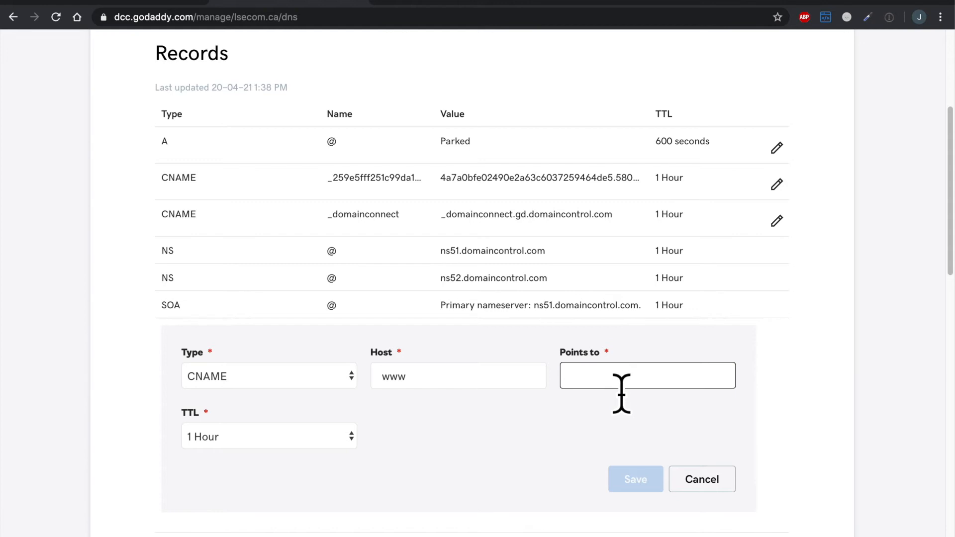
key(ctrl+v)
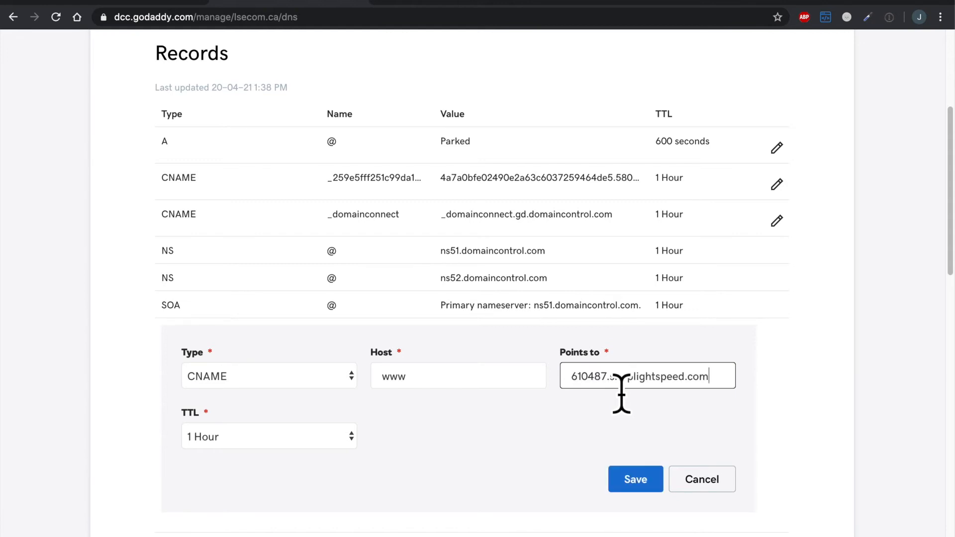
click(222, 438)
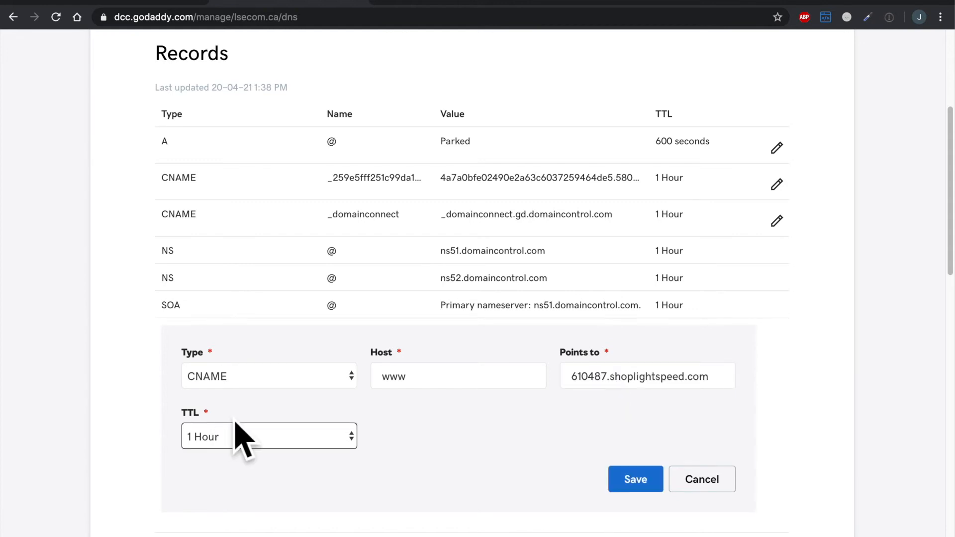
click(330, 444)
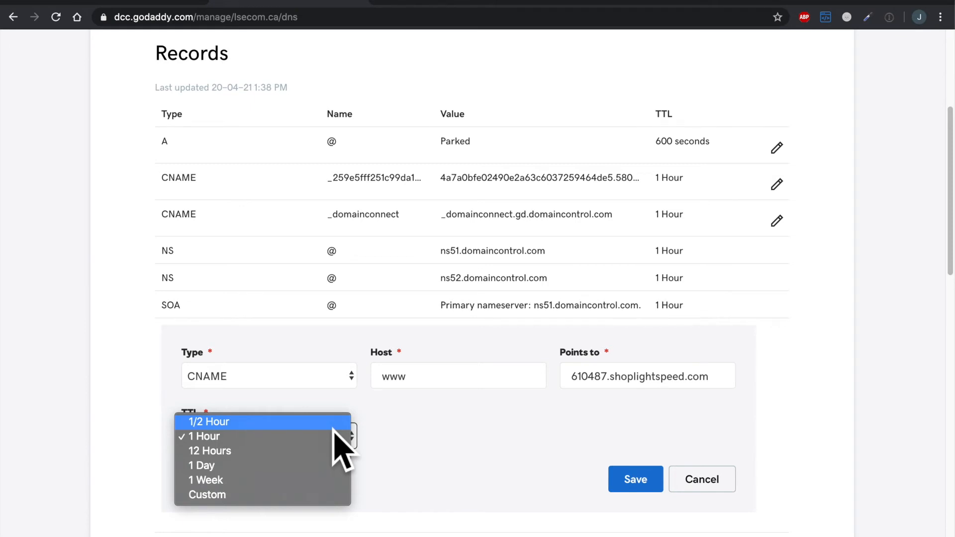
click(399, 456)
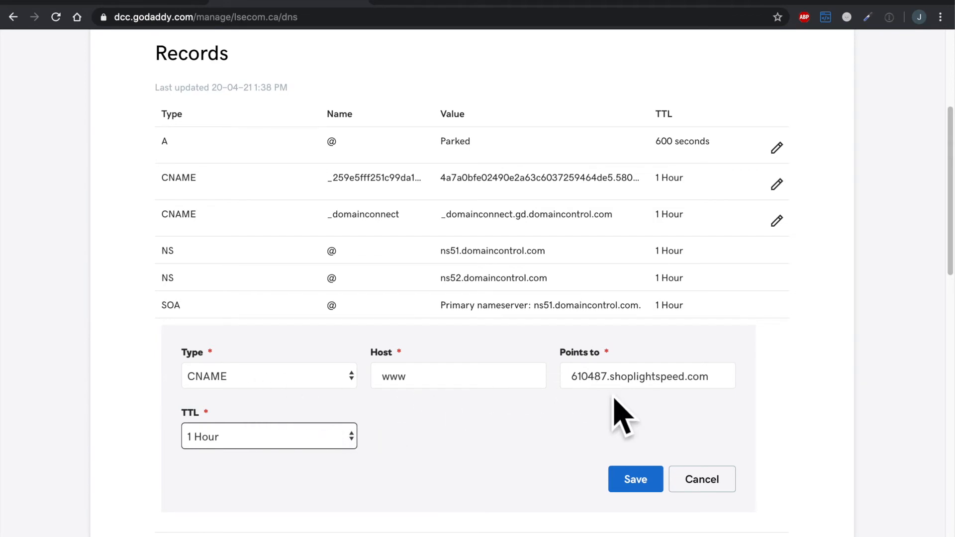
click(649, 492)
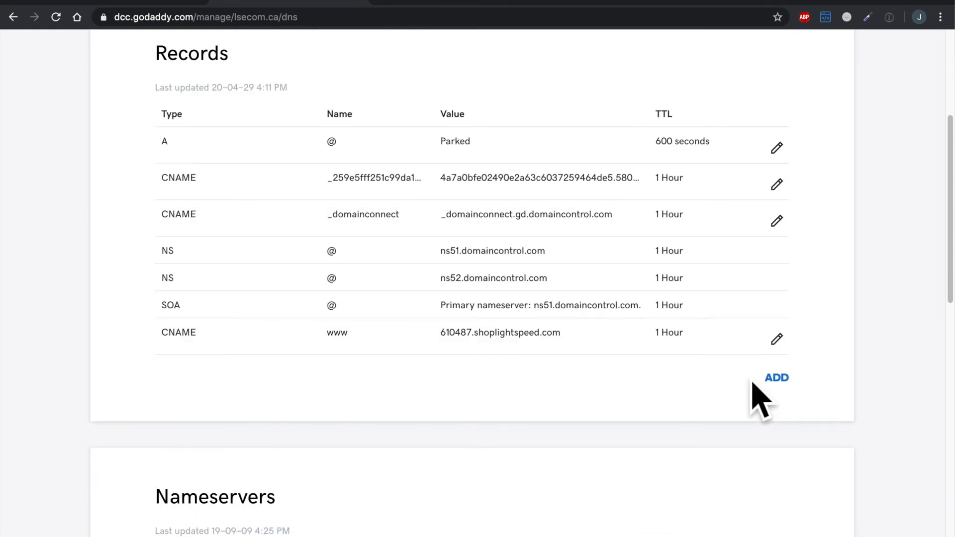
Start another DNS record for lsecom.ca with the type A.
click(800, 394)
click(354, 420)
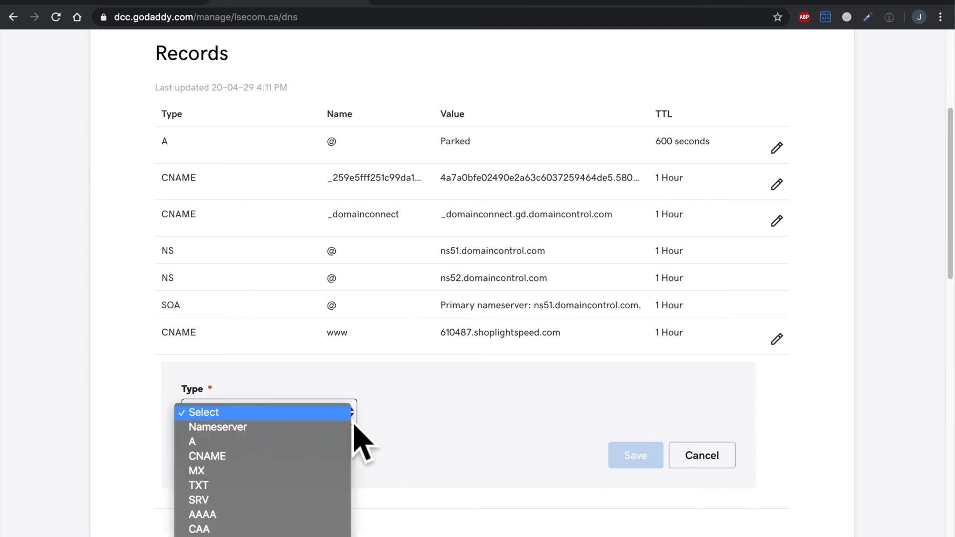
click(338, 444)
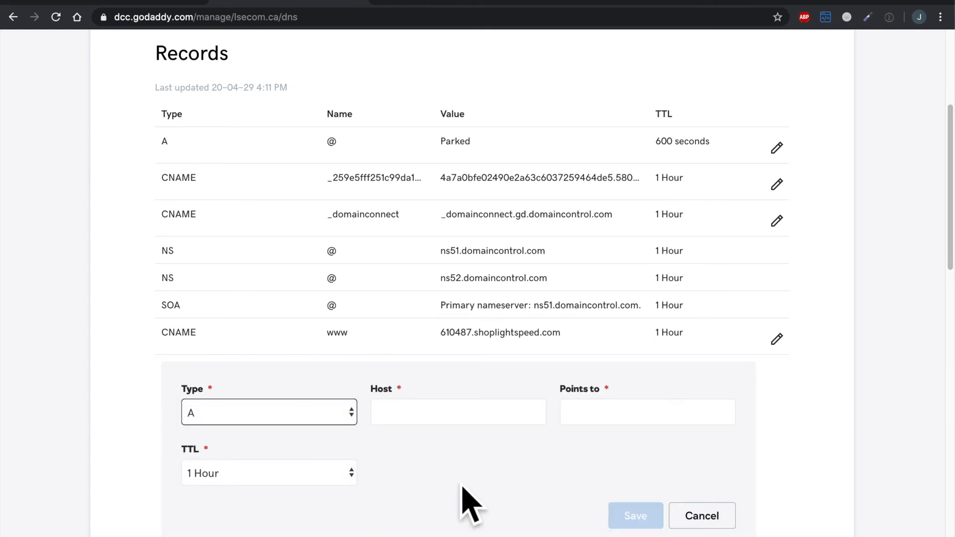
scroll(468, 502, down, 1)
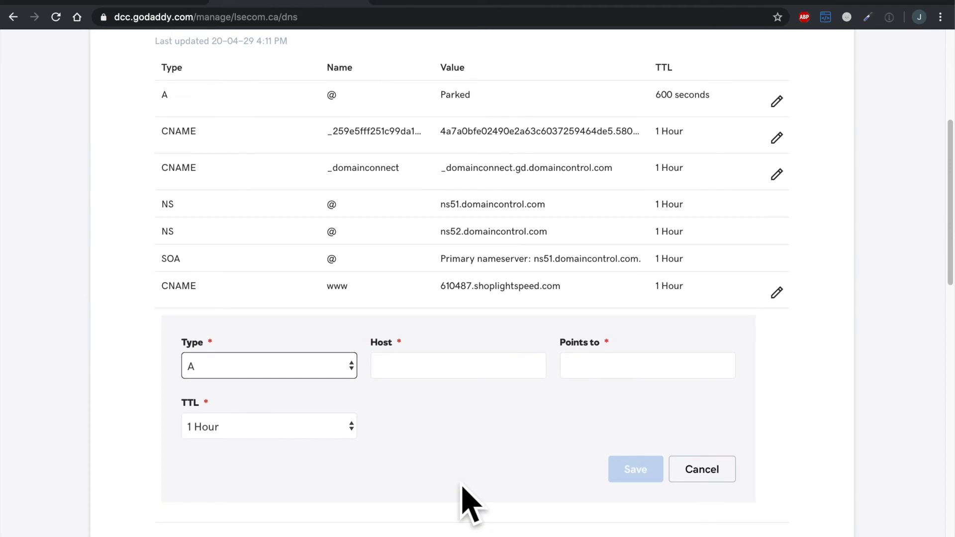
Switch to Lightspeed eCom and copy Record 2's A value, 162.159.129.85.
click(151, 4)
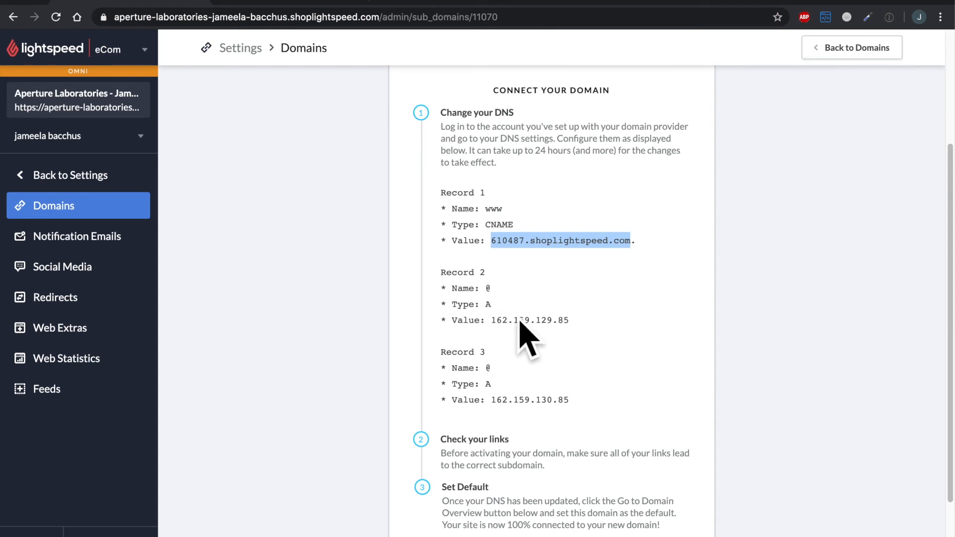
click(501, 338)
drag(558, 338, 582, 341)
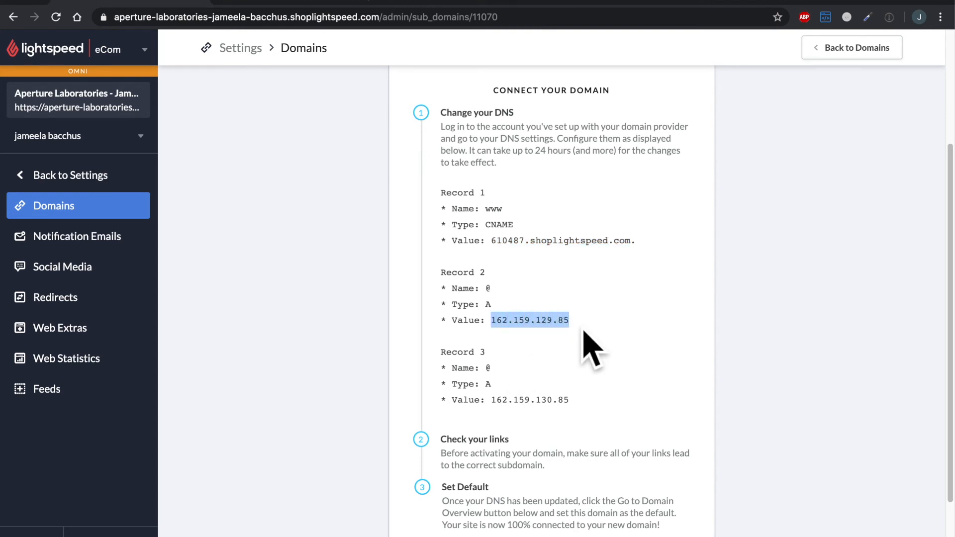
right_click(563, 328)
click(581, 348)
Back in GoDaddy, save the A record with host @, pointing to 162.159.129.85, and a TTL of 1 Hour.
click(320, 4)
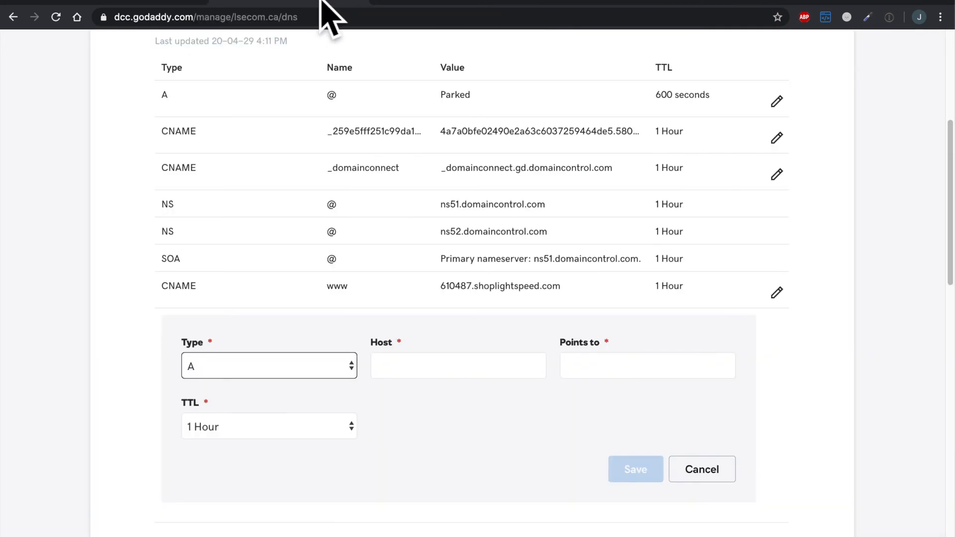
click(466, 368)
key(Down)
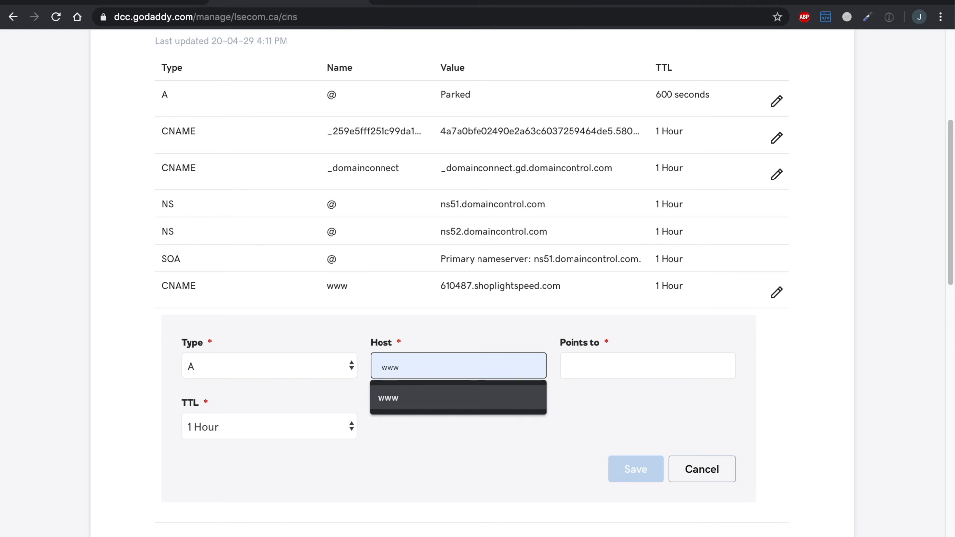
text(@)
click(622, 373)
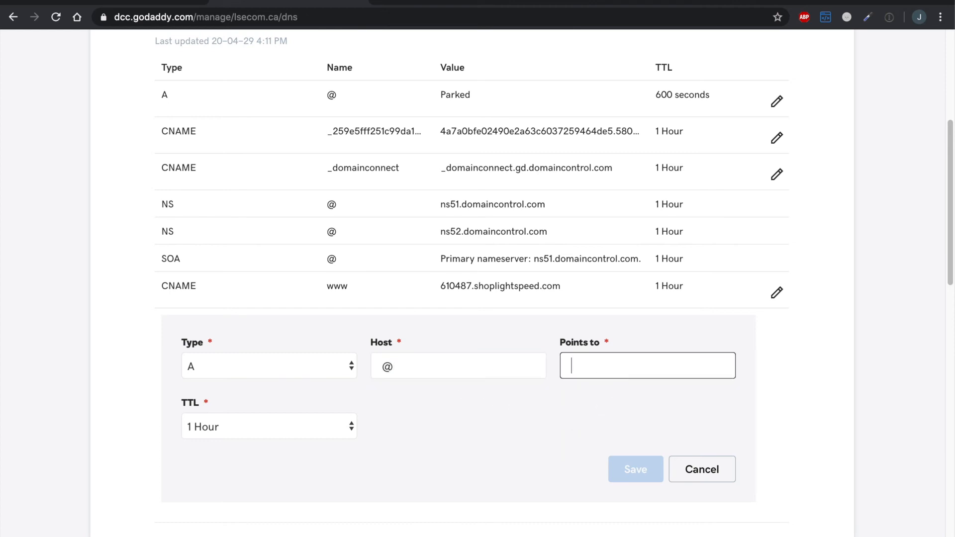
key(ctrl+v)
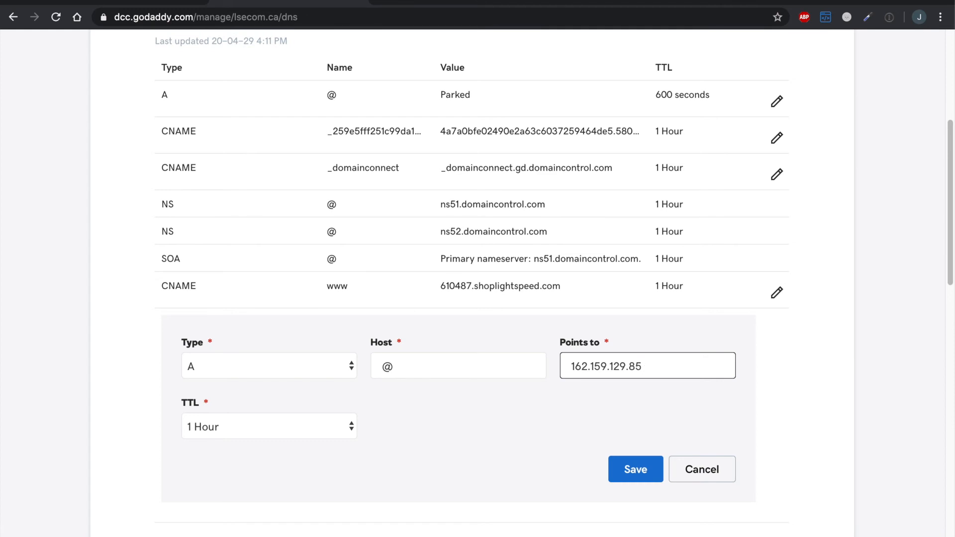
click(300, 431)
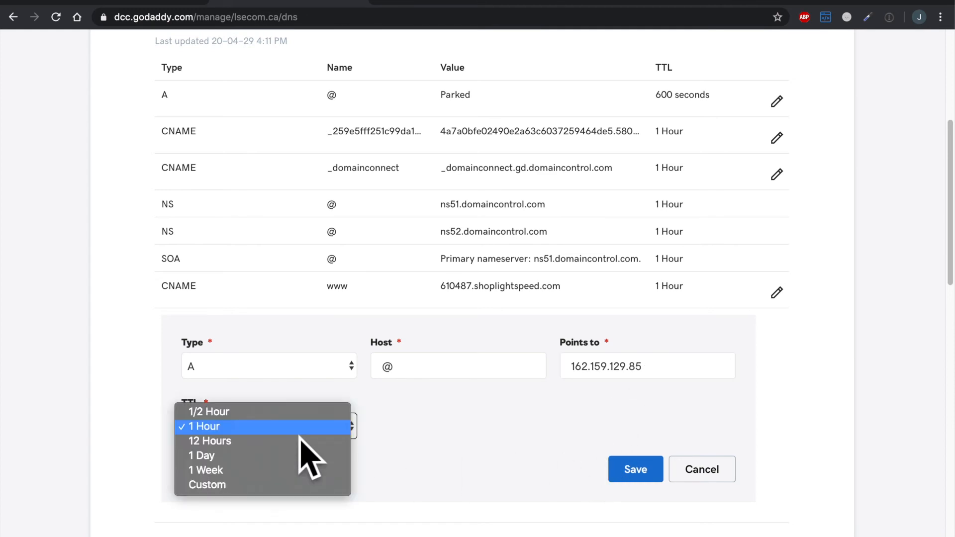
click(444, 446)
click(639, 476)
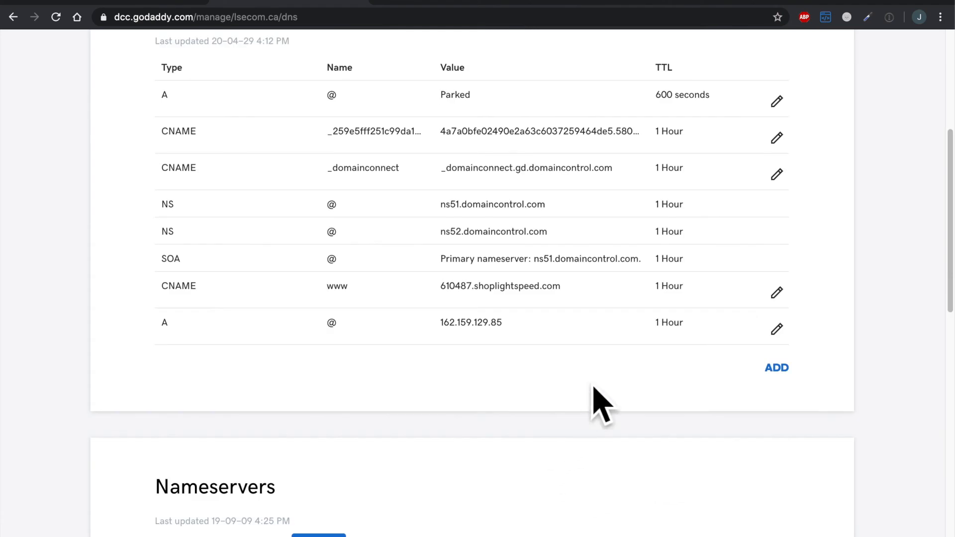
Start another DNS record for lsecom.ca with the type A and the host @.
click(782, 380)
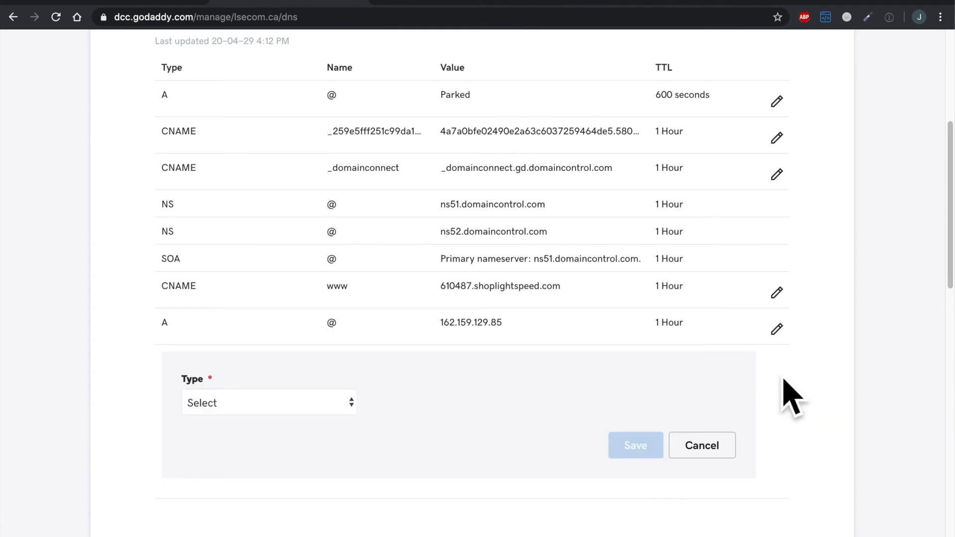
click(339, 411)
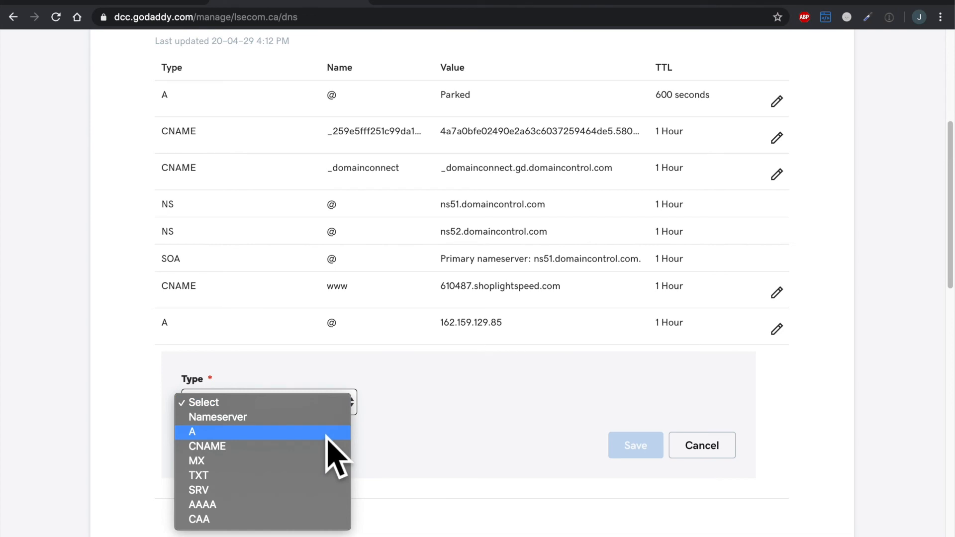
click(328, 433)
scroll(330, 448, down, 1)
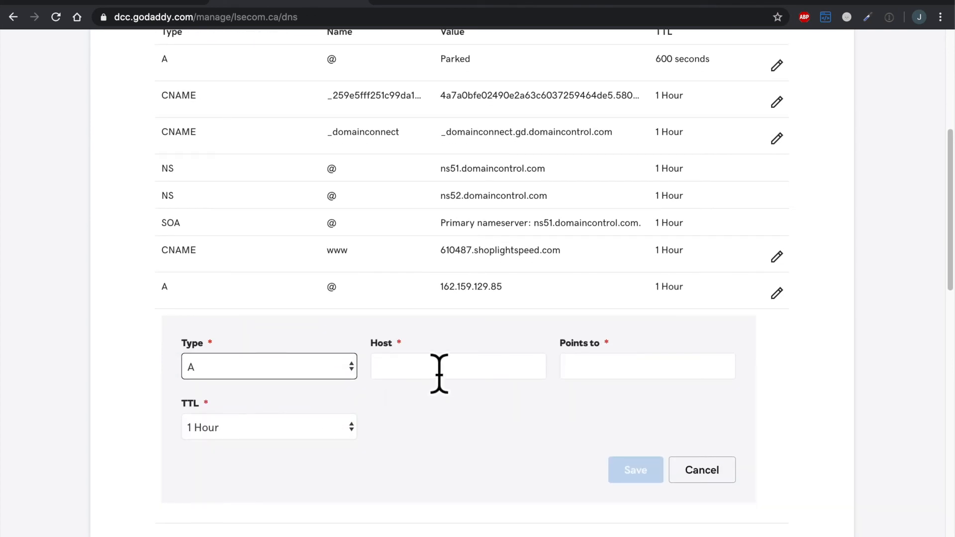
click(431, 368)
text(@)
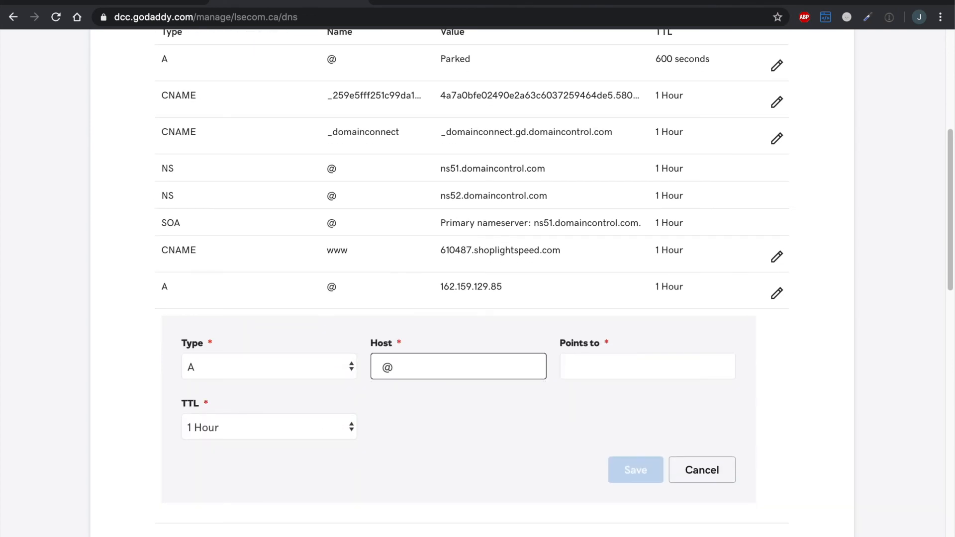
Copy Record 3's value, 162.159.130.85, from Lightspeed eCom and save the new GoDaddy A record pointing to it with a TTL of 1 Hour.
click(187, 3)
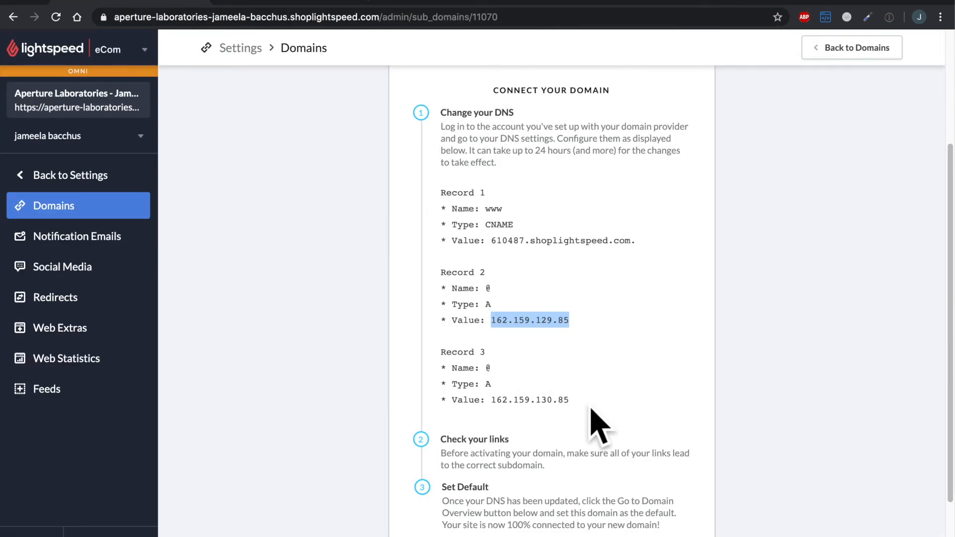
drag(570, 400, 498, 403)
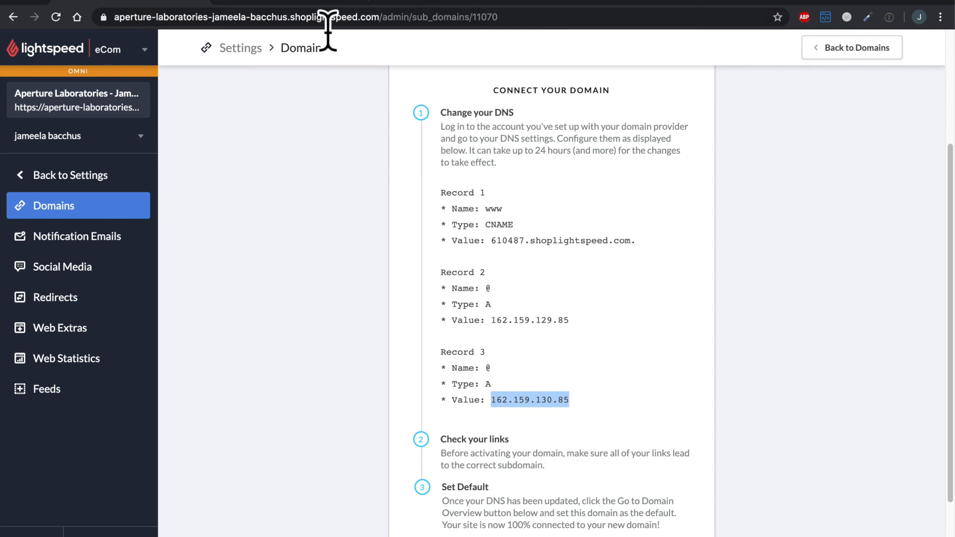
click(323, 6)
click(631, 370)
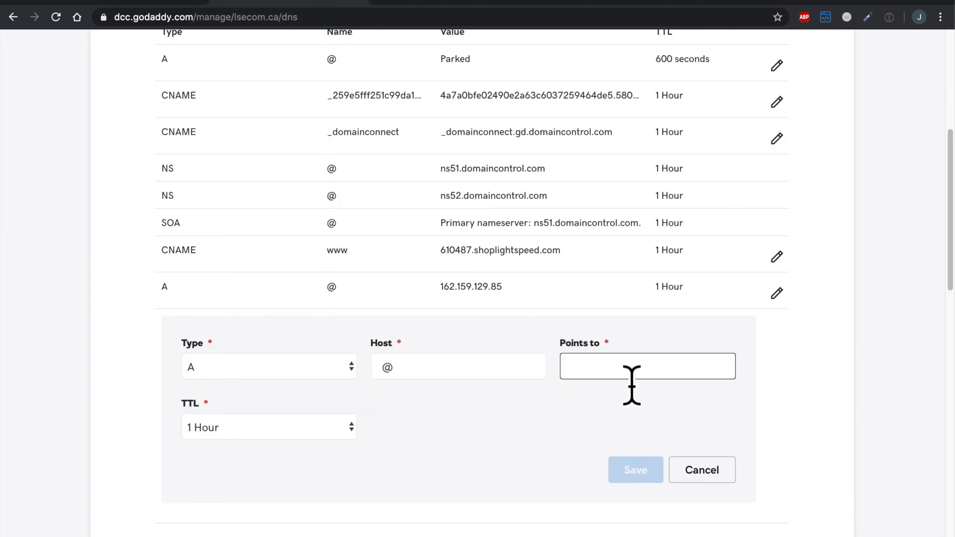
key(ctrl+v)
click(340, 429)
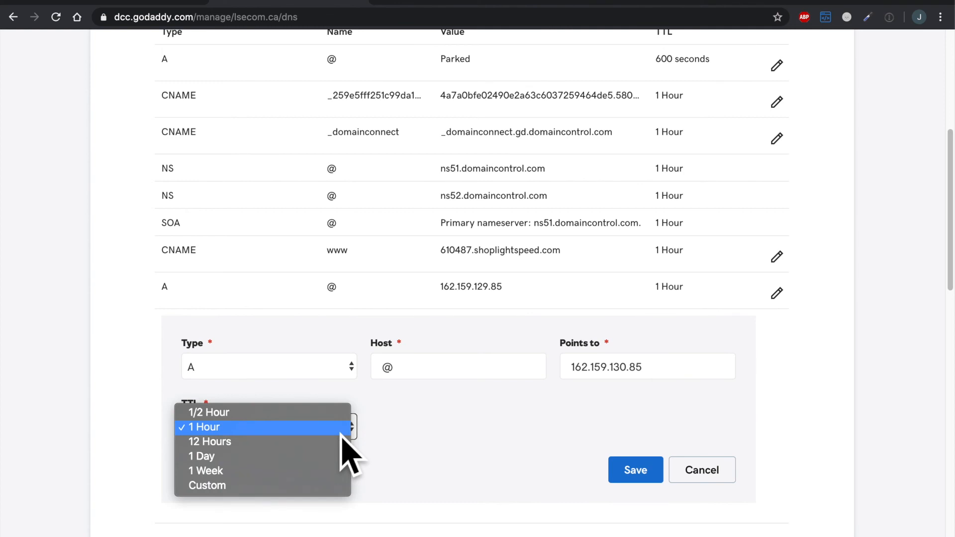
click(450, 478)
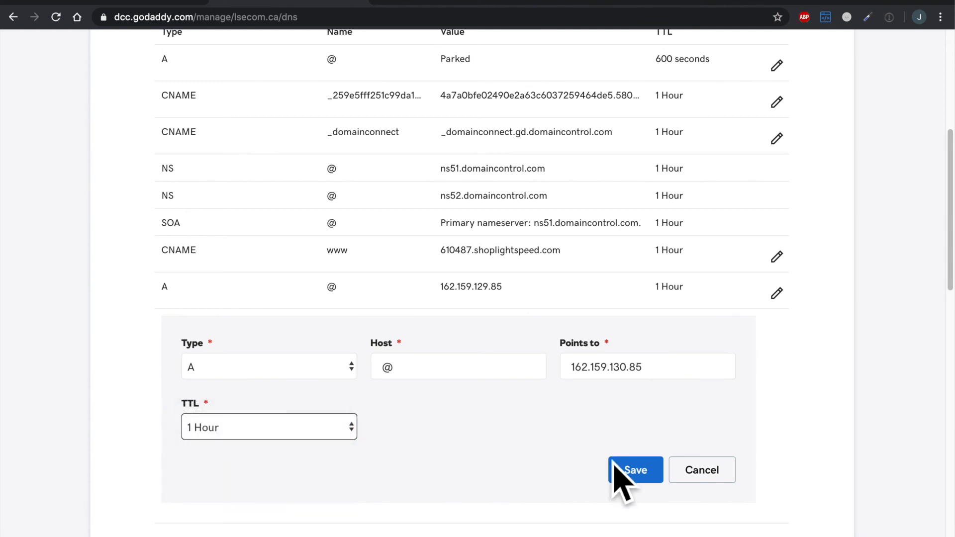
click(636, 470)
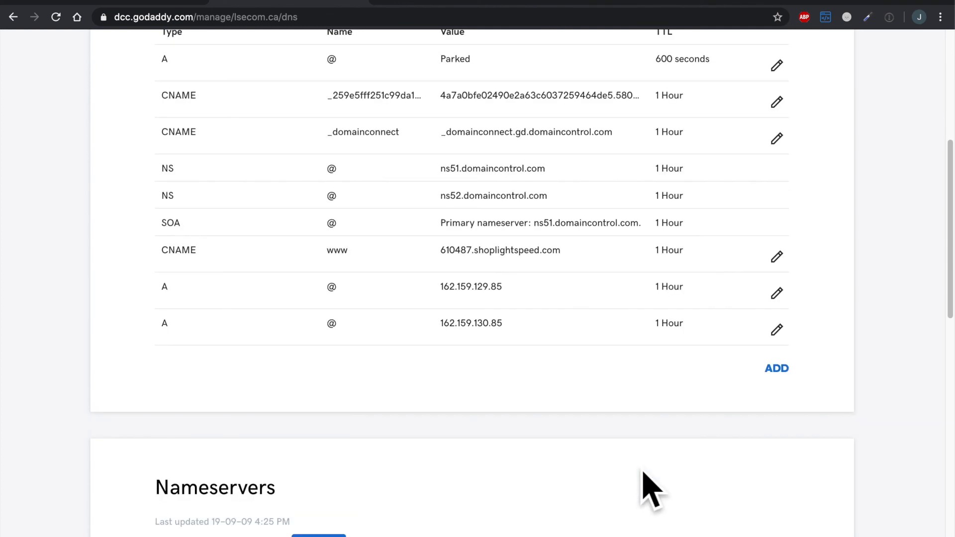
scroll(751, 451, up, 1)
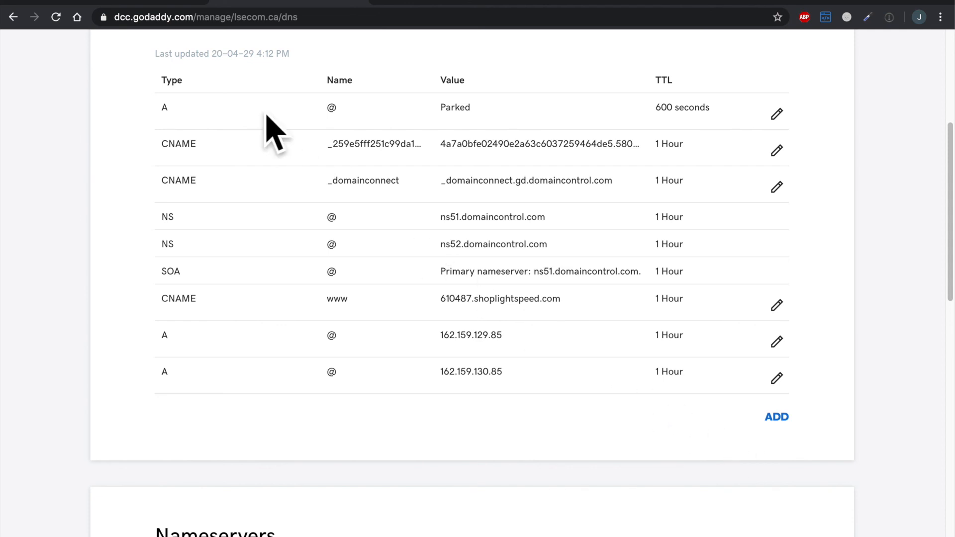
click(154, 1)
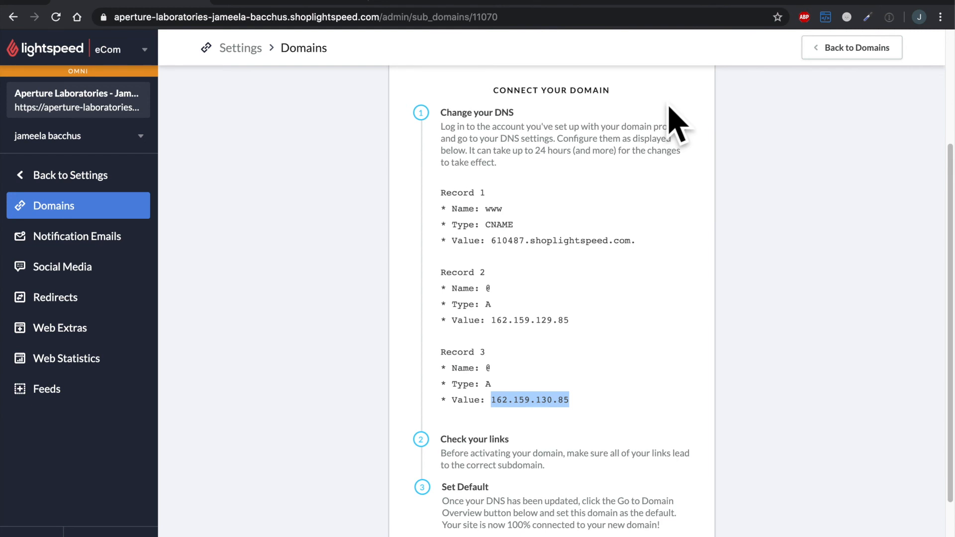
click(856, 57)
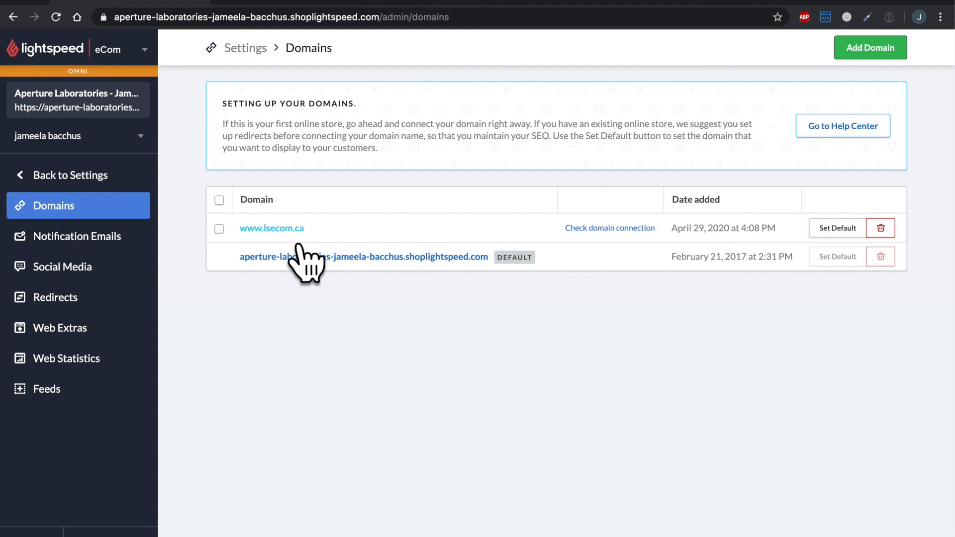
click(860, 234)
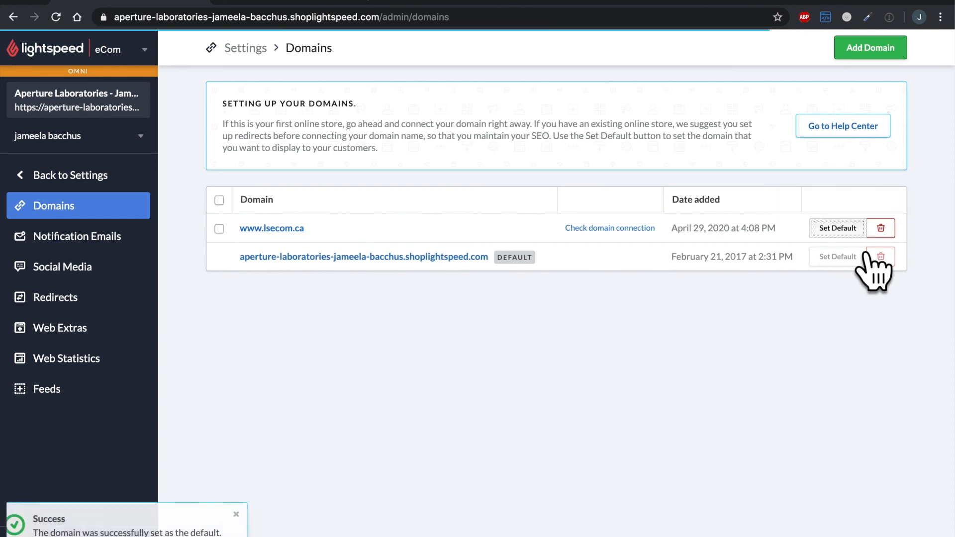